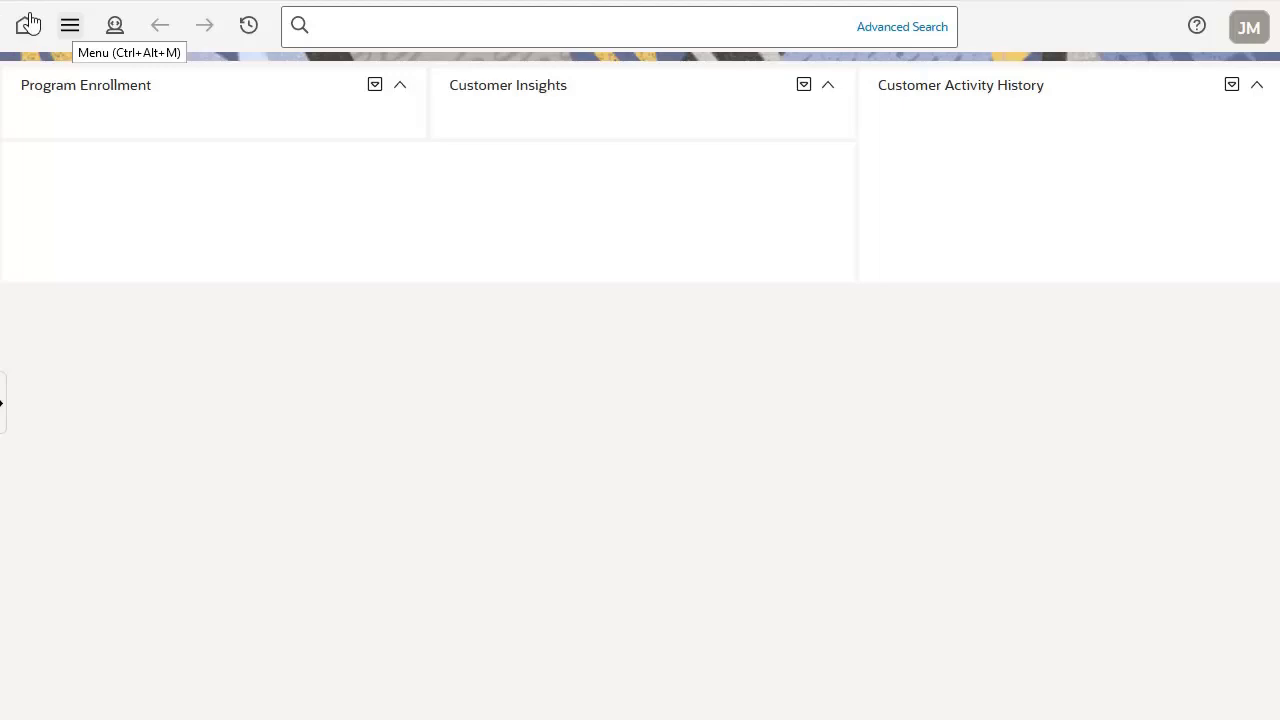
# Start a new Cross Installed Meter process under device installation.
pyautogui.click(64, 34)
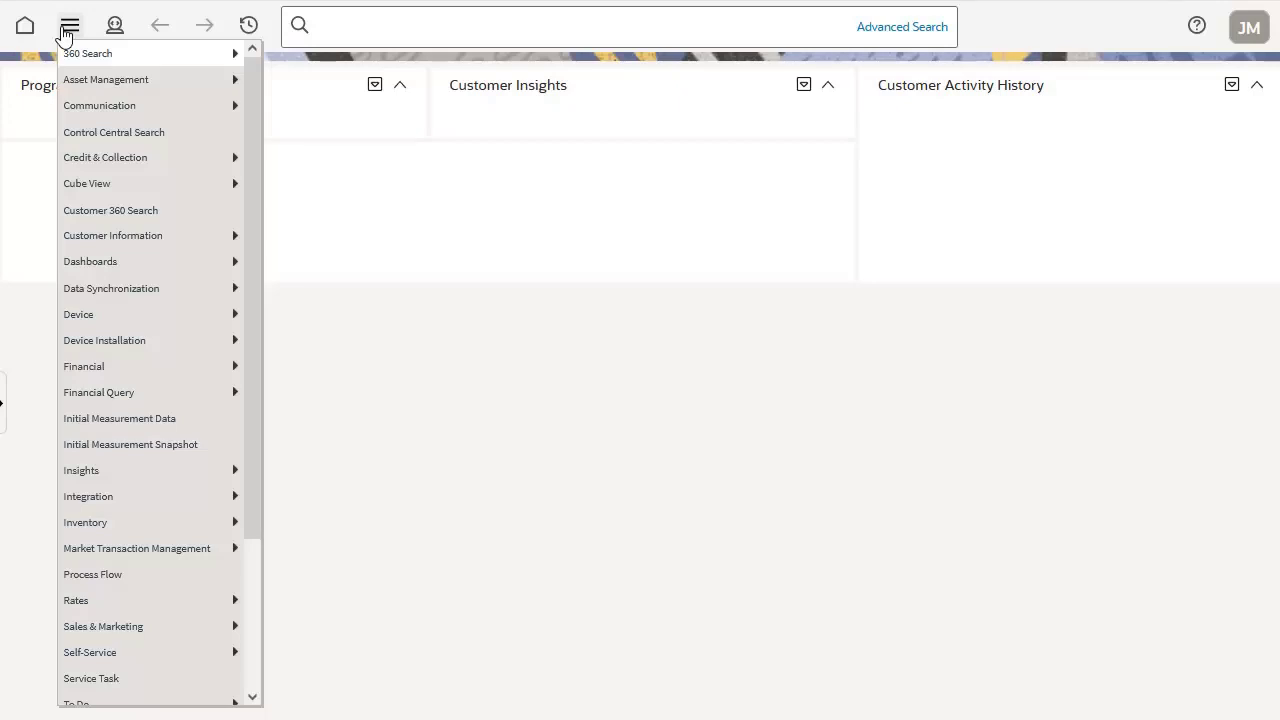
pyautogui.moveTo(97, 340)
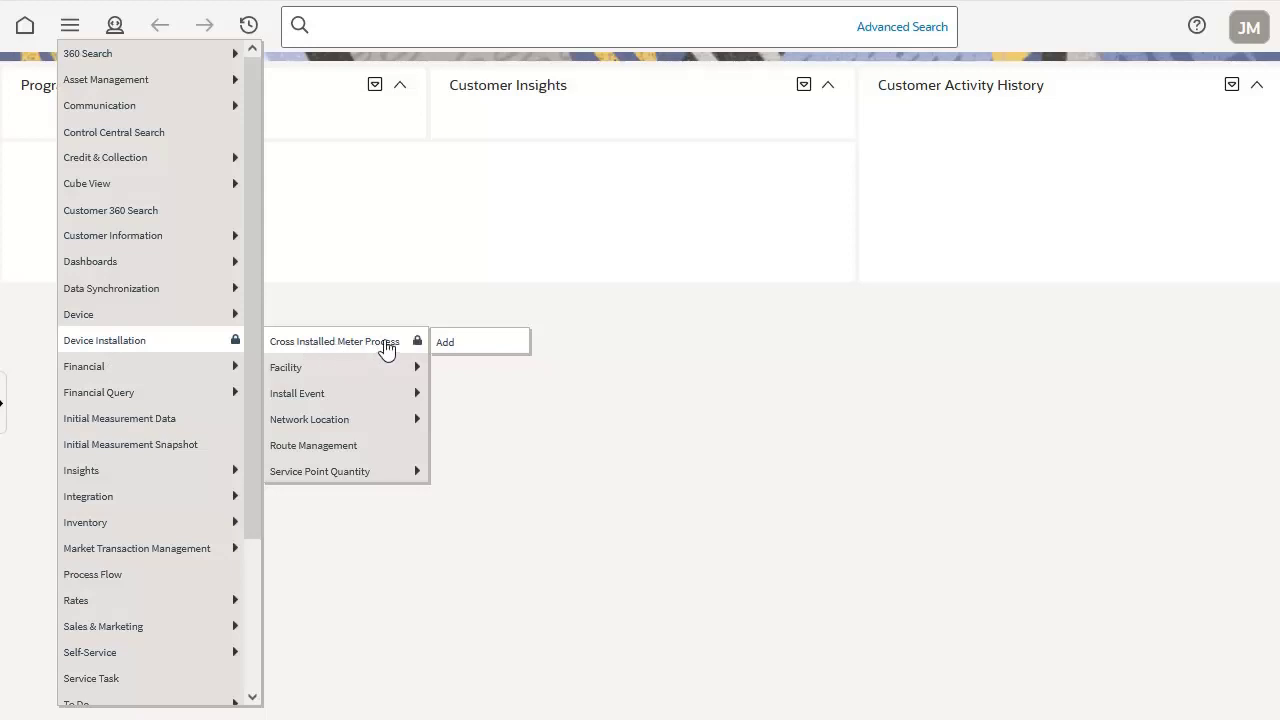
pyautogui.click(447, 343)
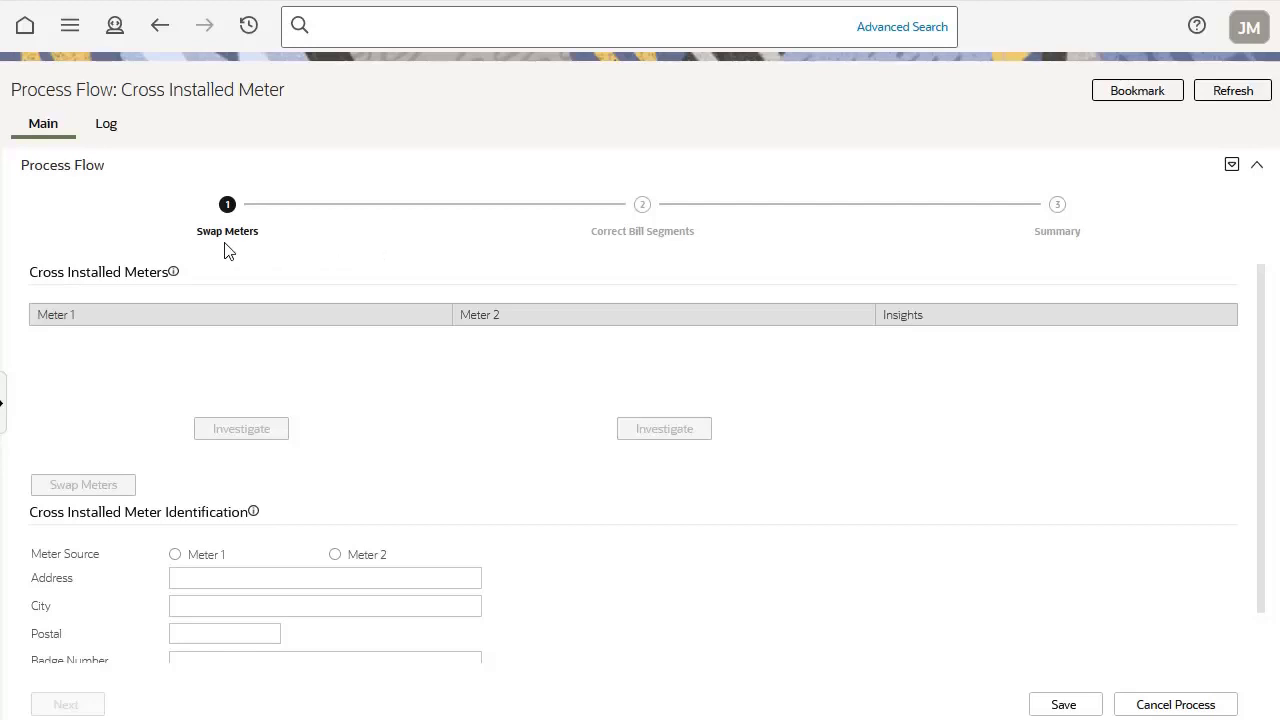
# Search for badge number XM-481 as Meter 1 and select the matching service point.
pyautogui.scroll(-1, 230, 268)
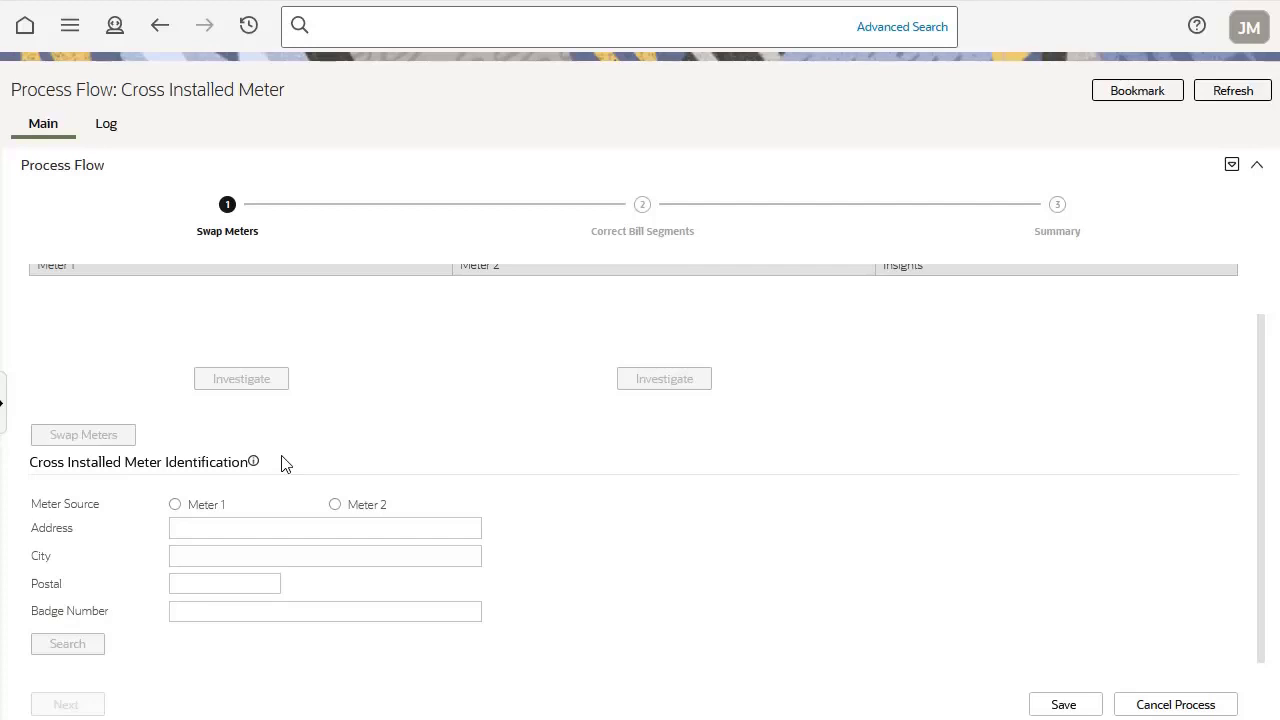
pyautogui.click(176, 505)
pyautogui.click(200, 617)
pyautogui.write('XM-481')
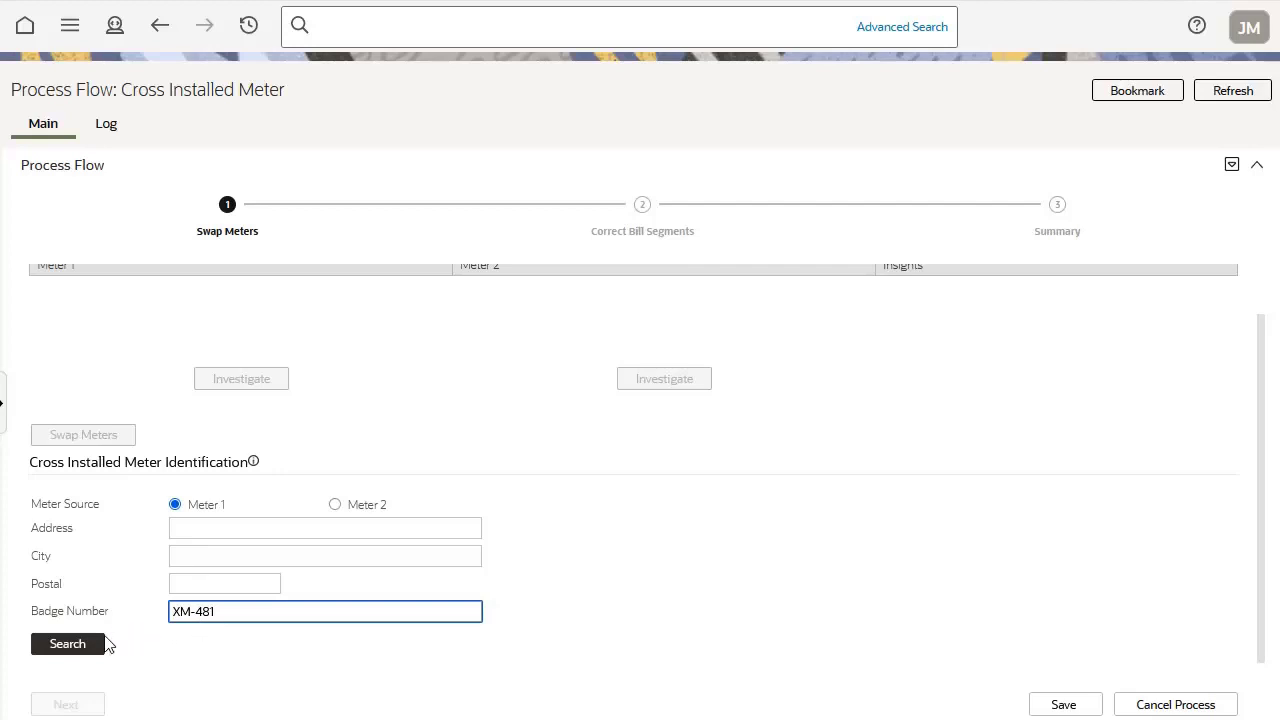
pyautogui.click(55, 647)
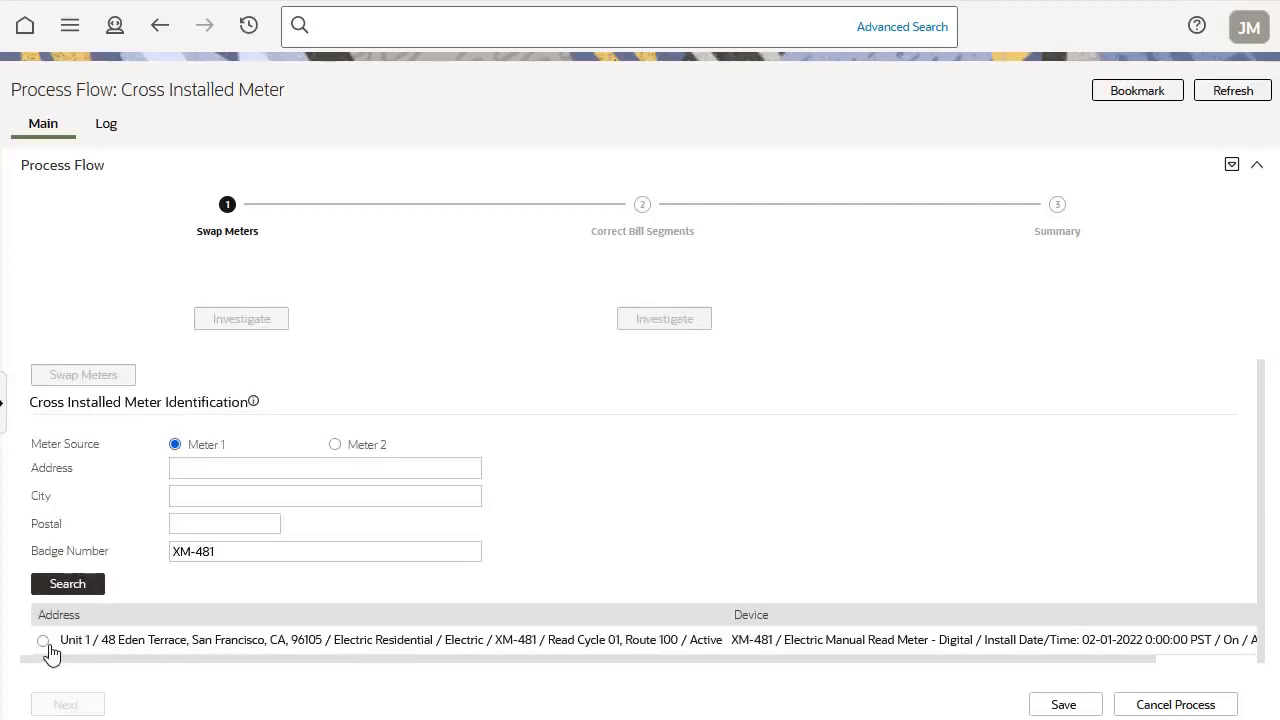
pyautogui.click(42, 642)
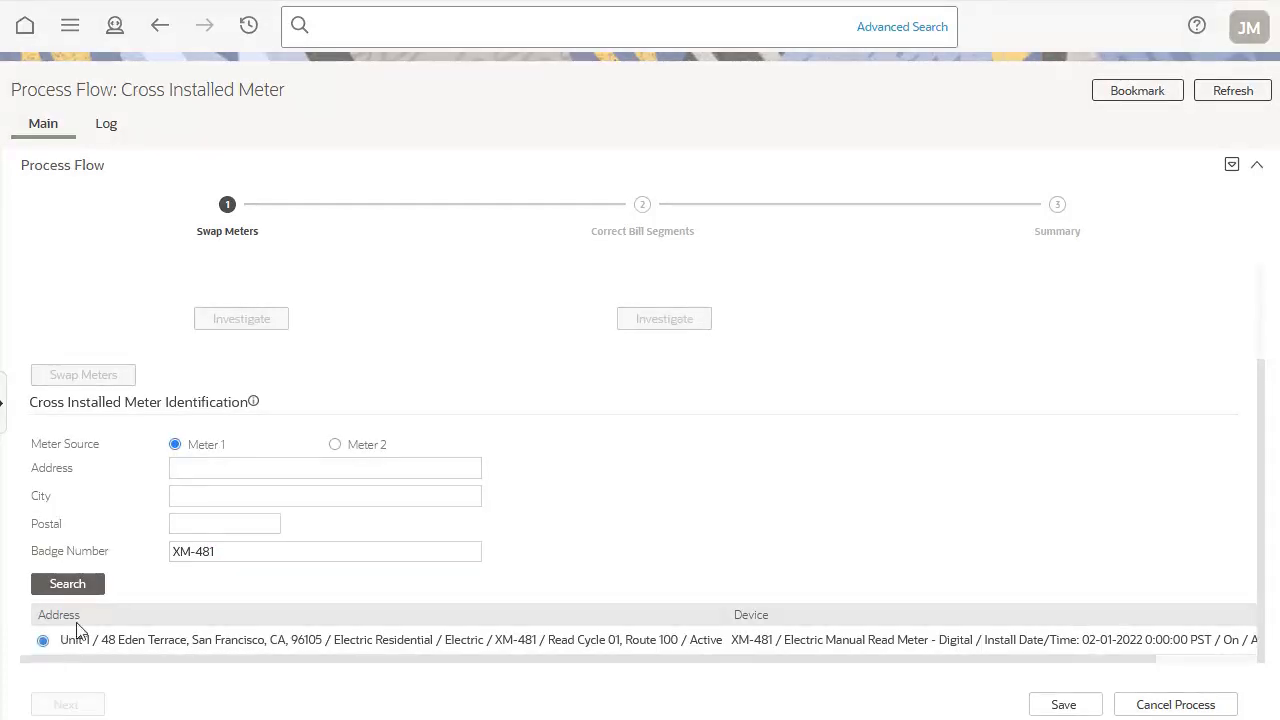
# Search for badge number XM-482 as Meter 2 and select the matching service point.
pyautogui.click(335, 494)
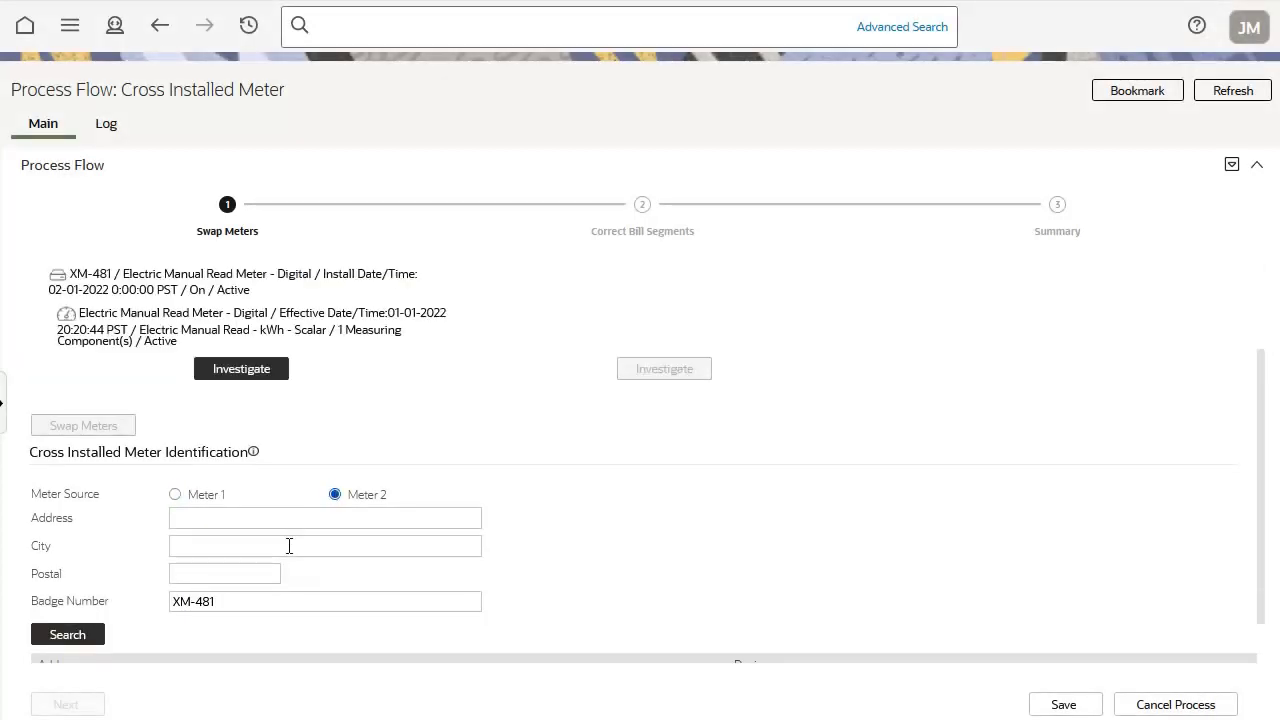
pyautogui.click(243, 603)
pyautogui.press('BackSpace')
pyautogui.write('2')
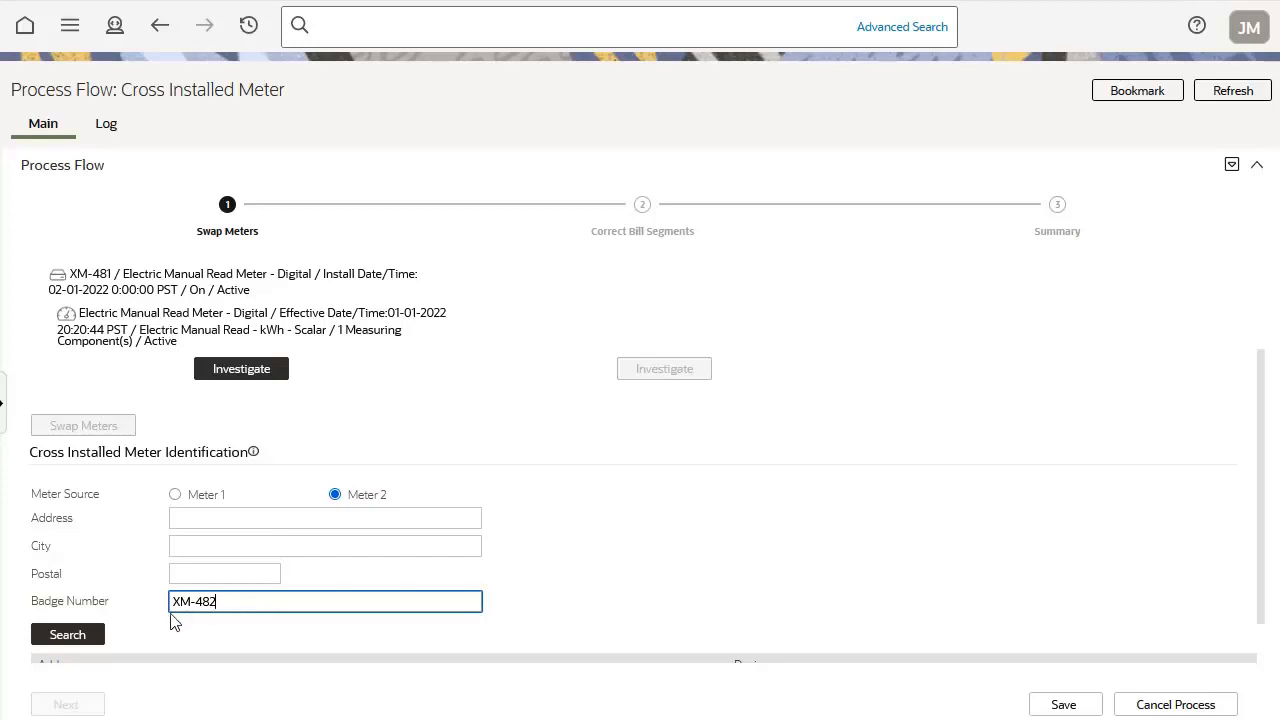
pyautogui.click(75, 637)
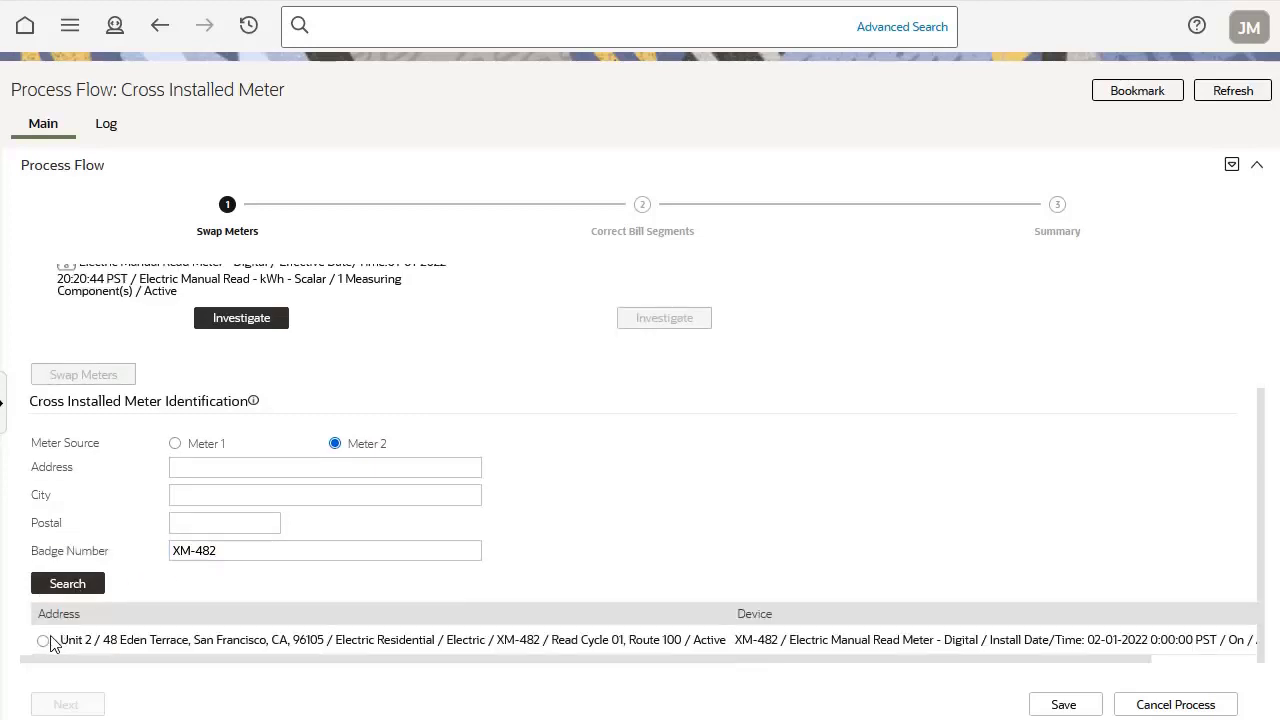
pyautogui.click(43, 641)
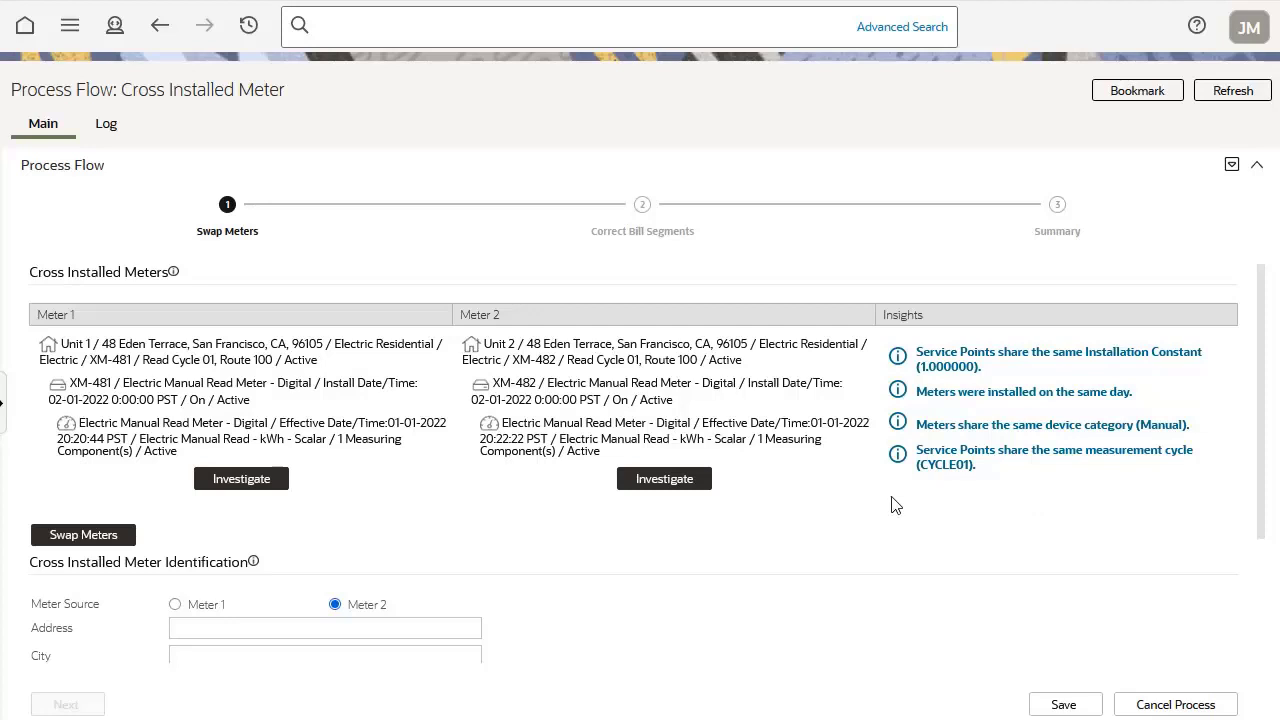
# Swap the two cross installed meters and proceed to the bill segment correction stage.
pyautogui.click(133, 540)
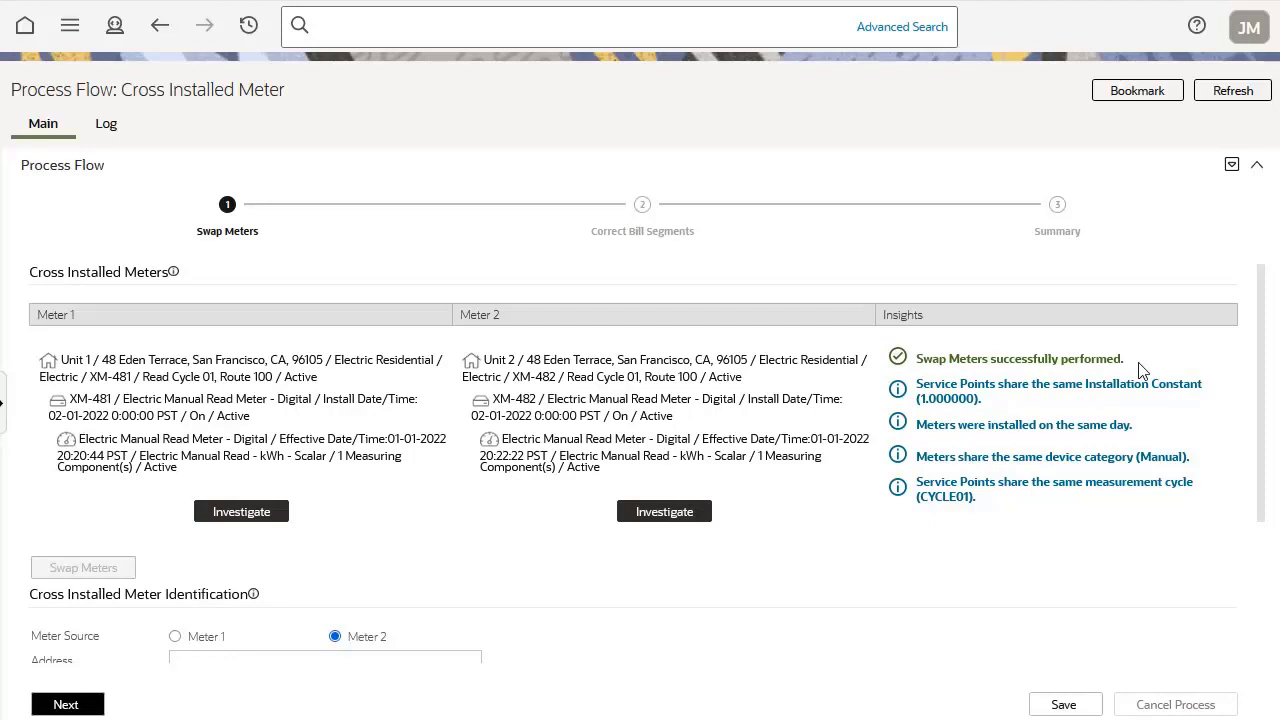
pyautogui.click(66, 705)
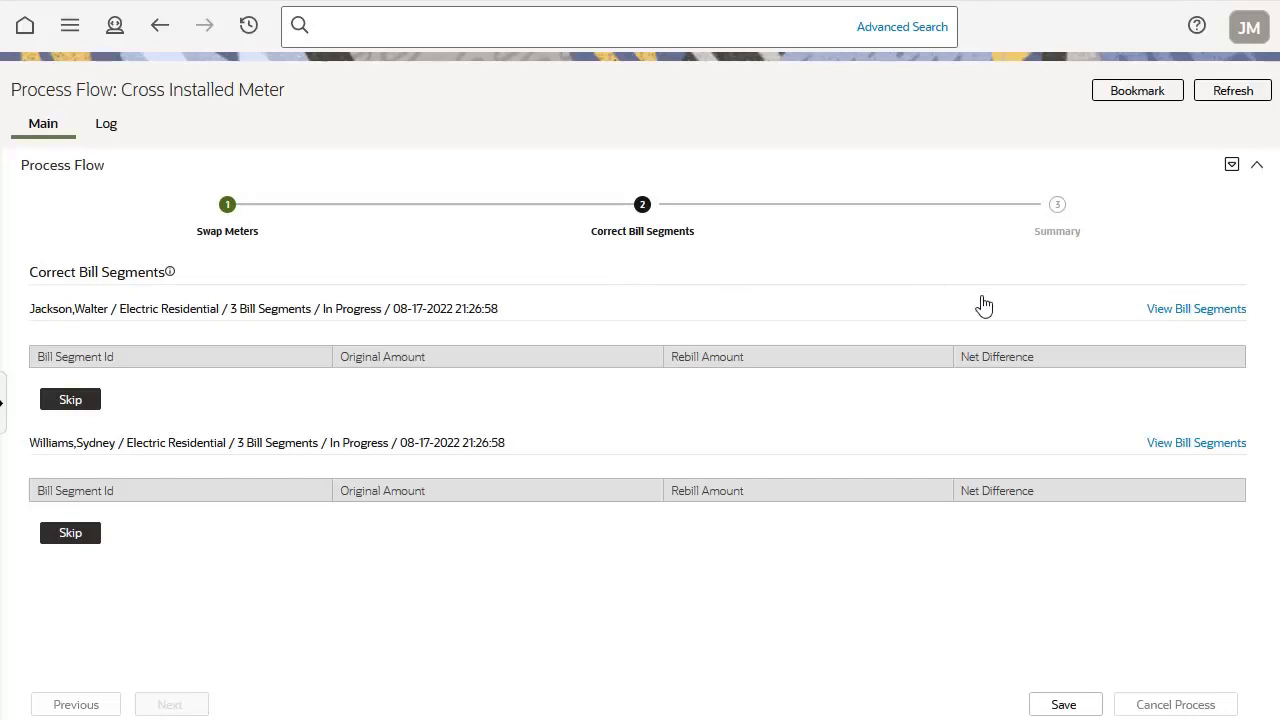
# Load the bill segments of both affected customers and rebill each set.
pyautogui.click(1205, 312)
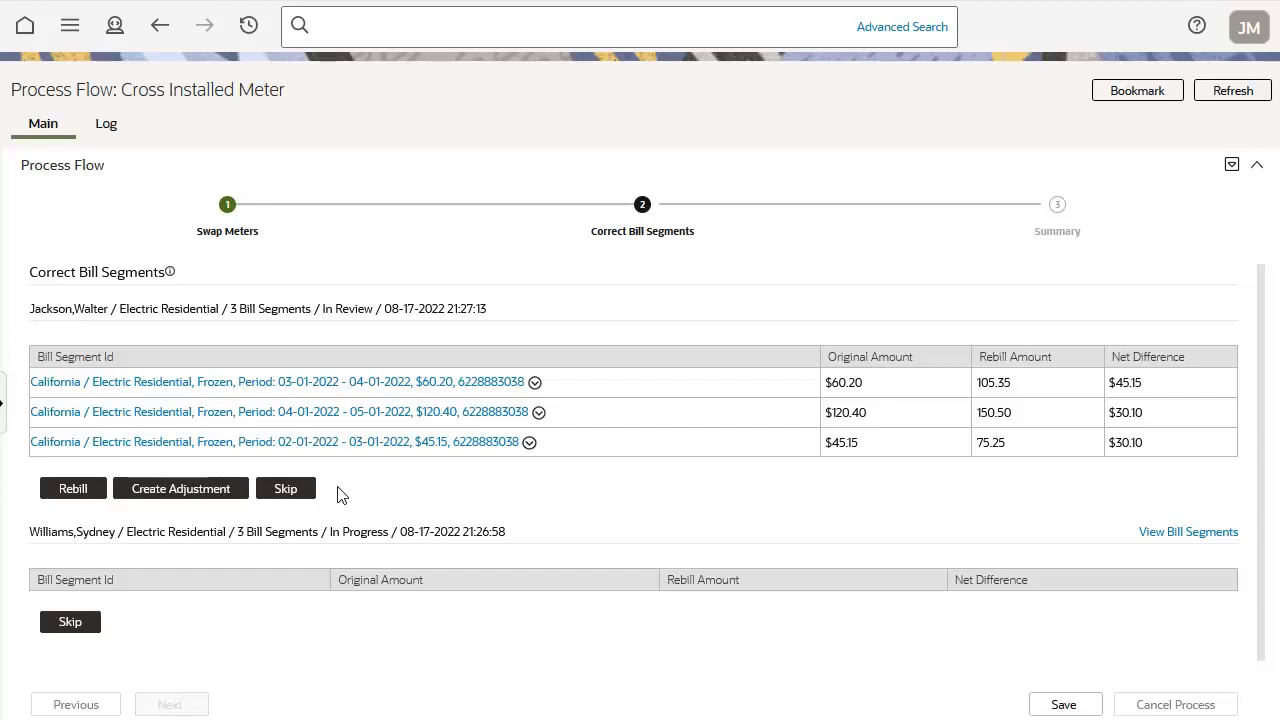
pyautogui.click(72, 490)
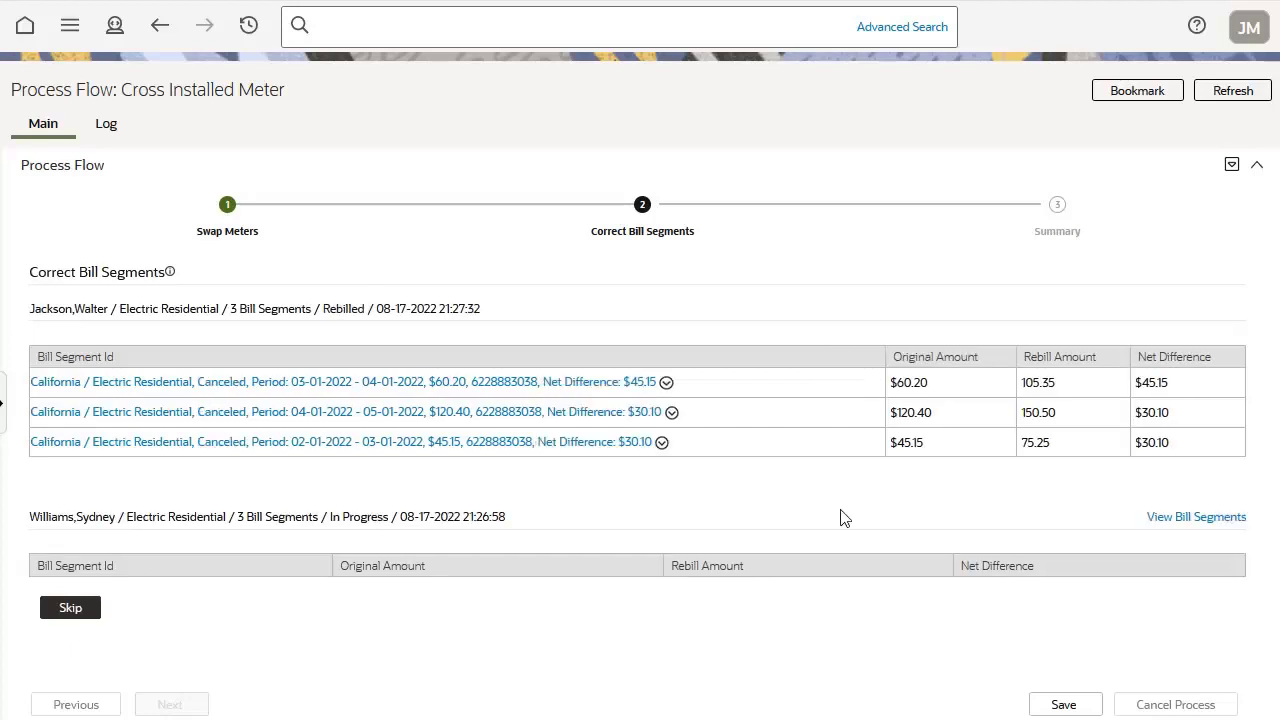
pyautogui.click(1190, 520)
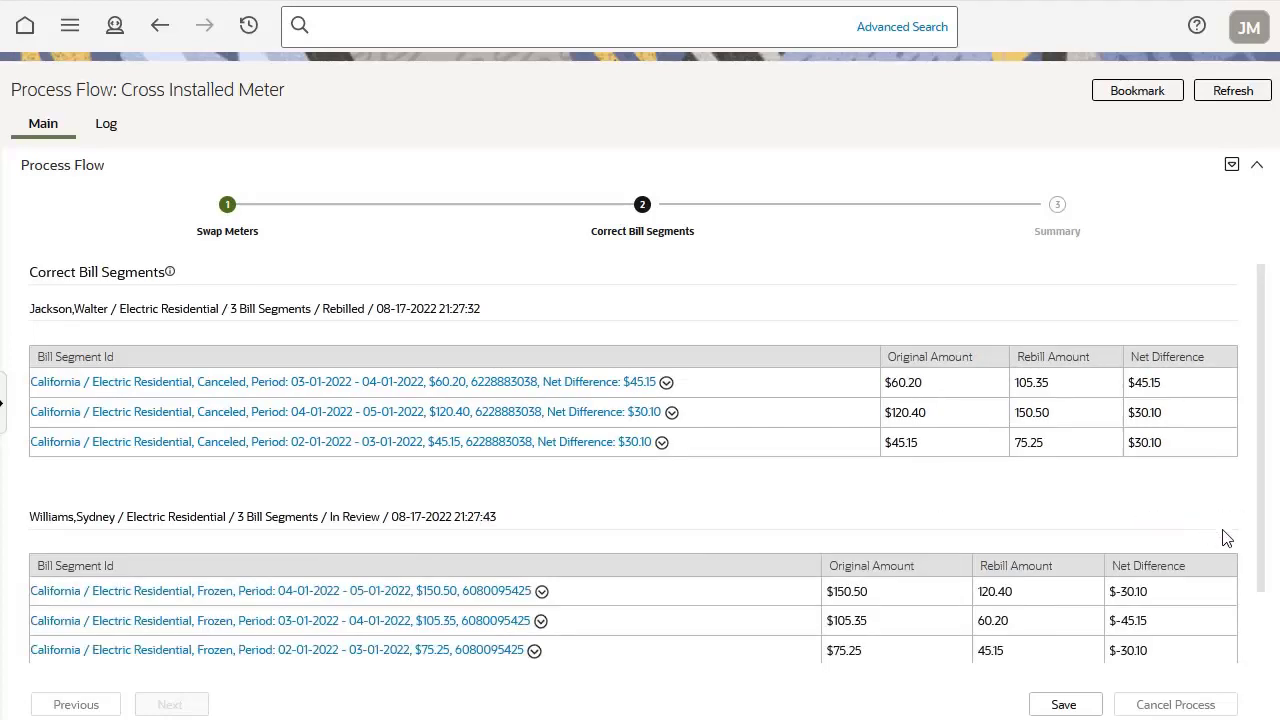
pyautogui.scroll(-2, 1265, 549)
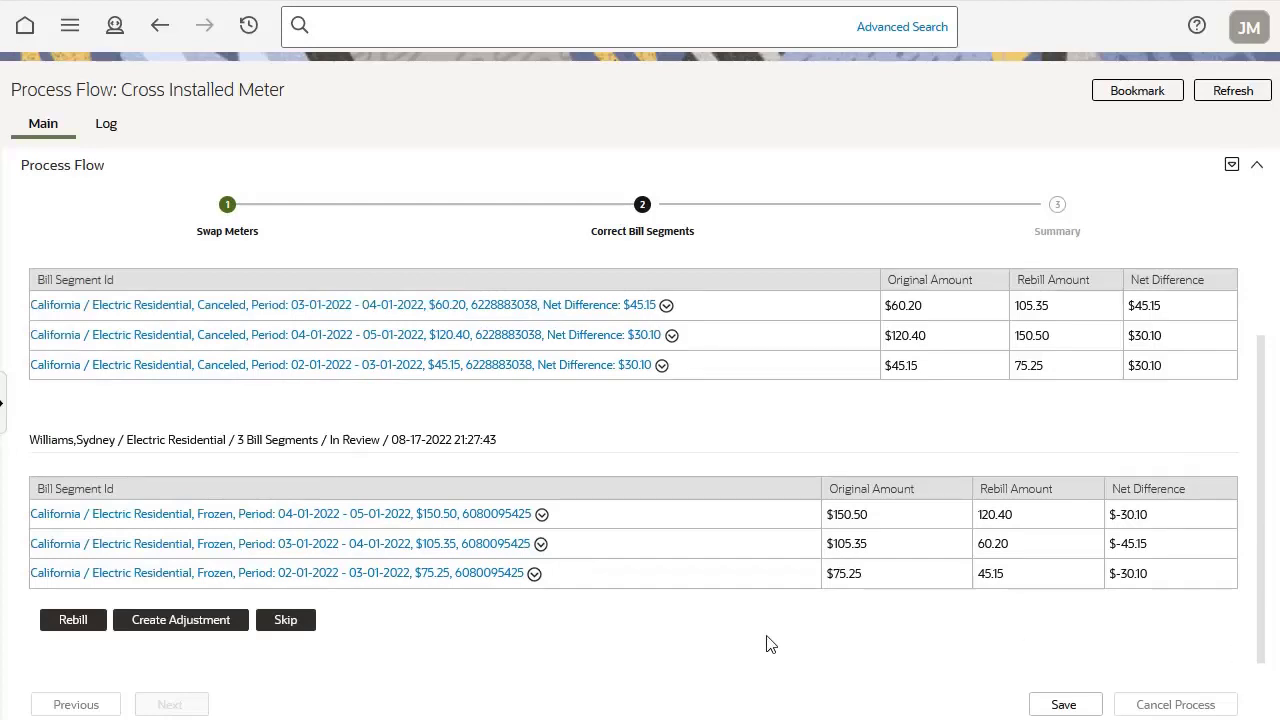
pyautogui.click(73, 620)
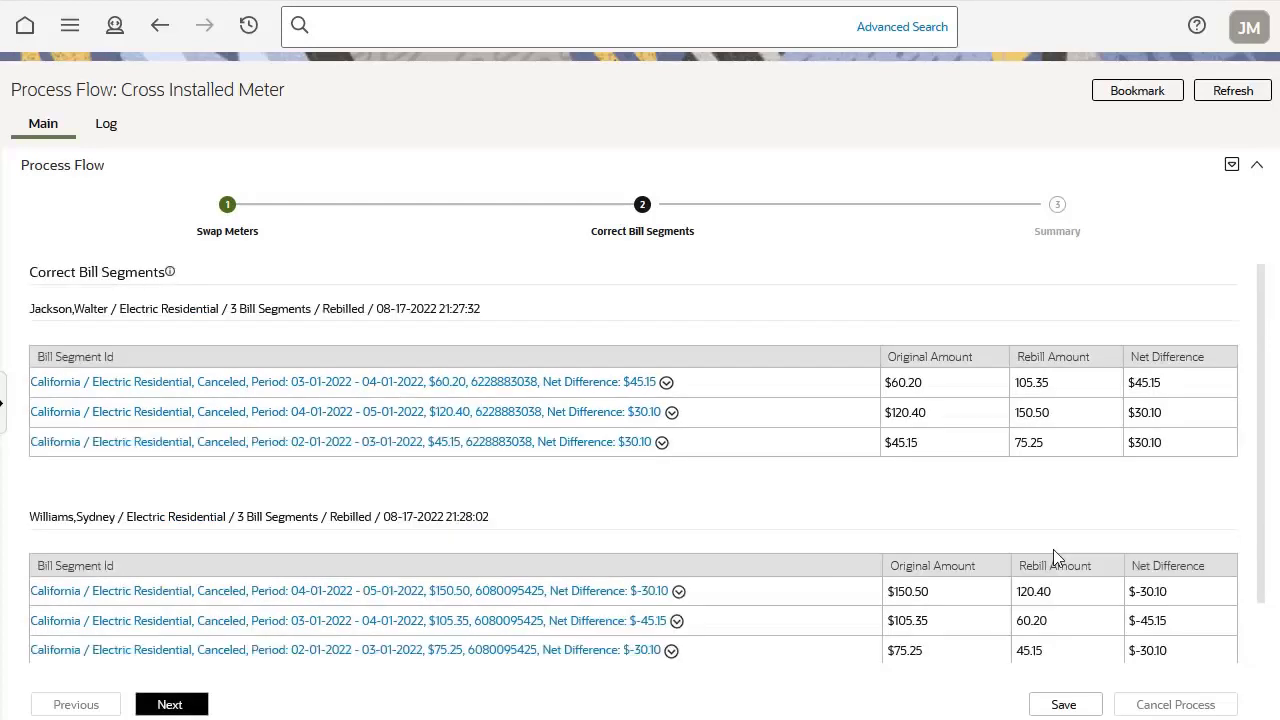
# Review the rebilled segments and proceed to the process summary to check the corrected installations and bill segments.
pyautogui.scroll(-1, 1055, 557)
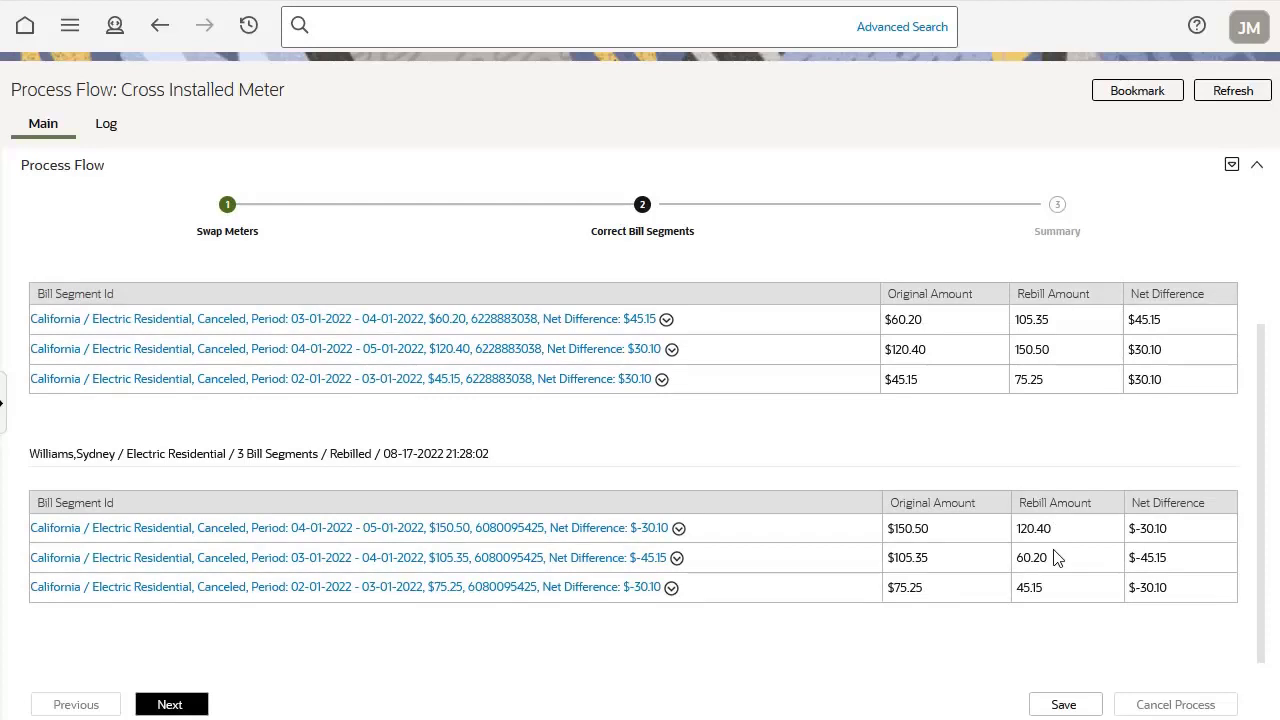
pyautogui.scroll(1, 727, 630)
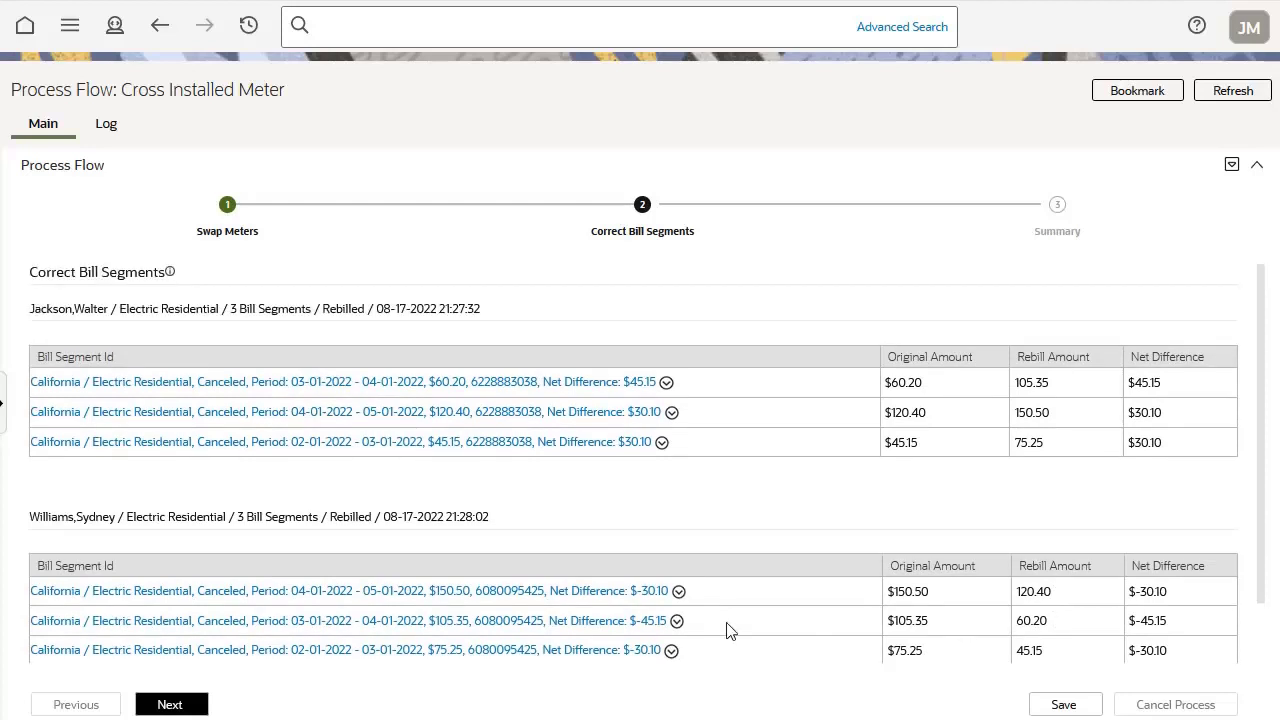
pyautogui.click(172, 705)
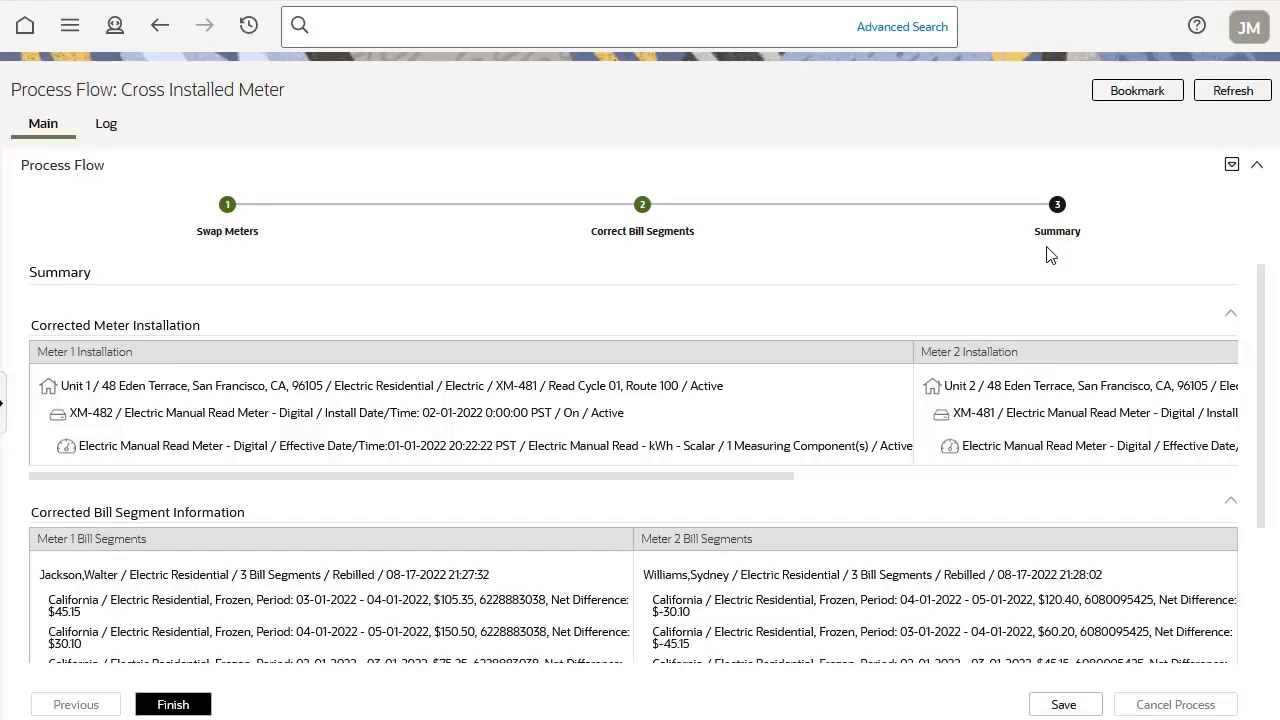
pyautogui.scroll(-2, 1050, 255)
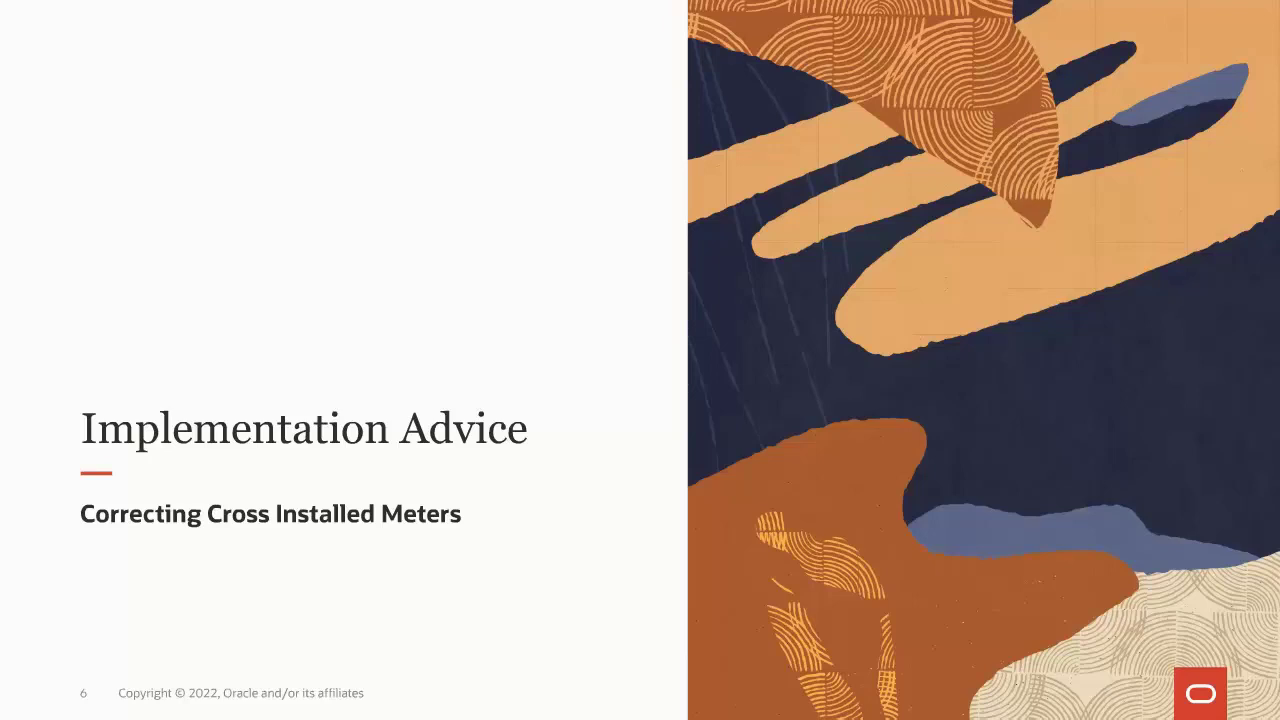
pyautogui.press('Right')
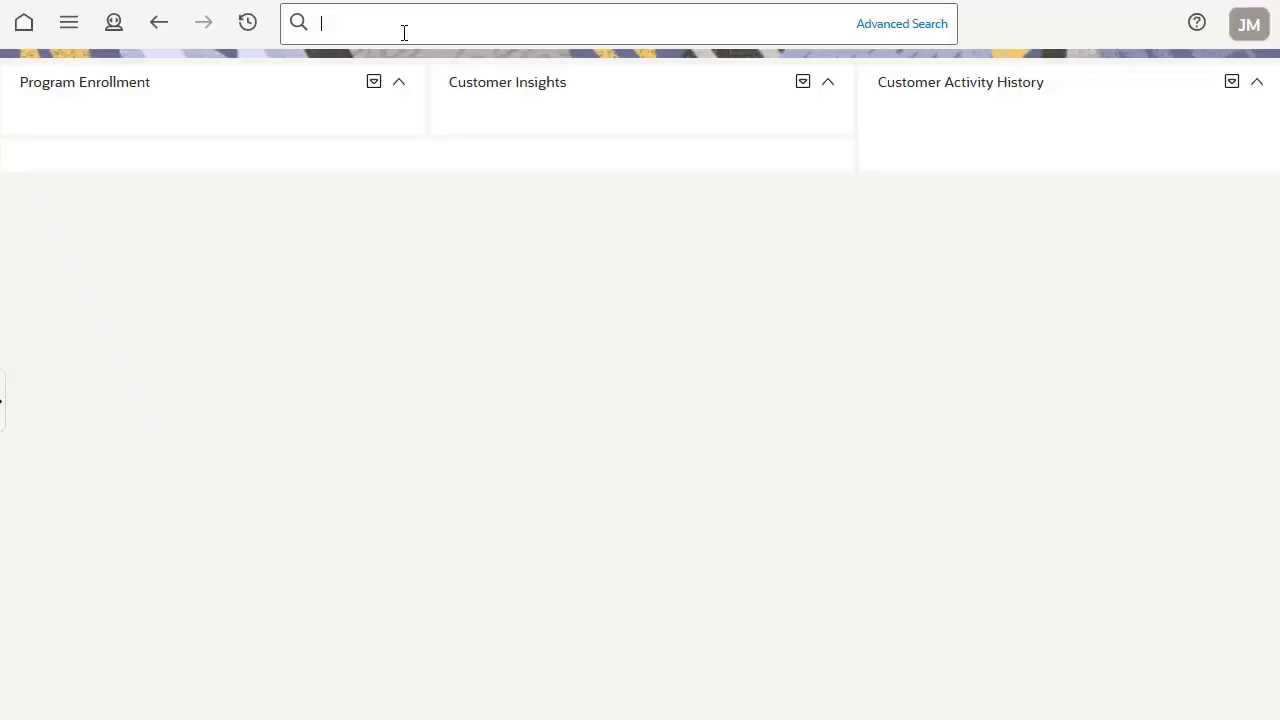
# Find the Request Type page and open the details of the CROSSINSTALLEDMETER request type.
pyautogui.write('/Request Type')
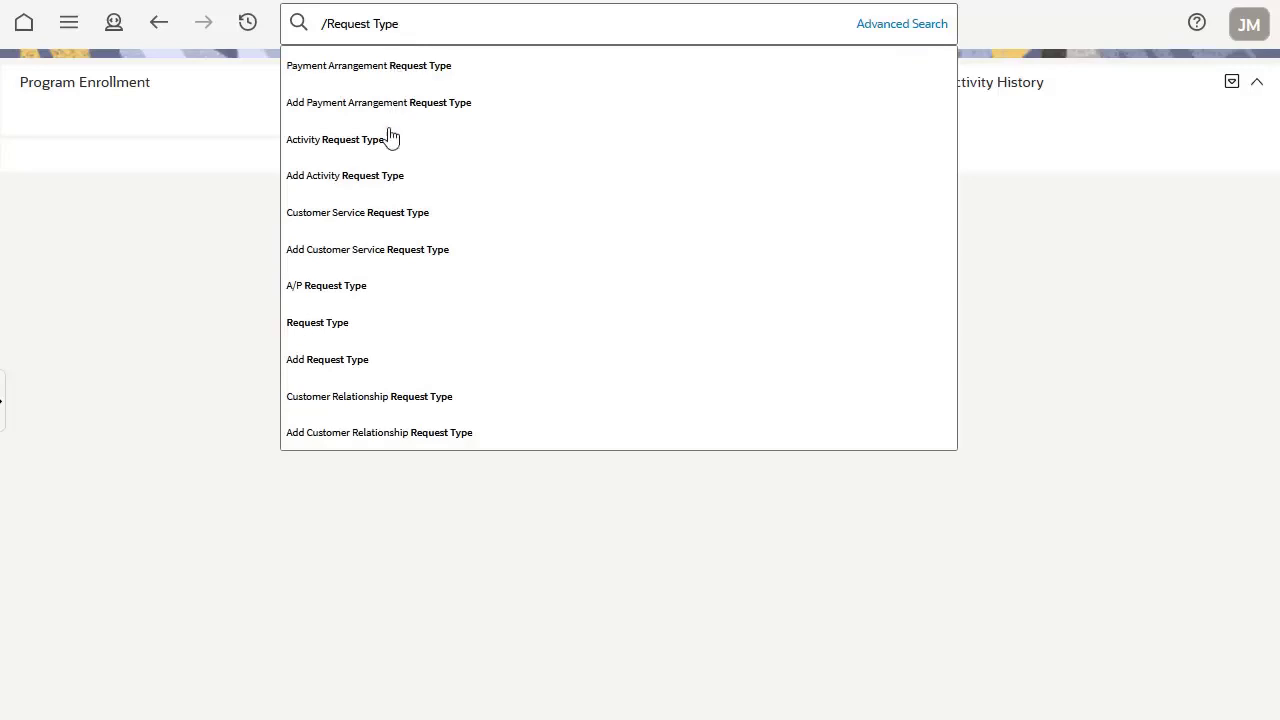
pyautogui.click(366, 325)
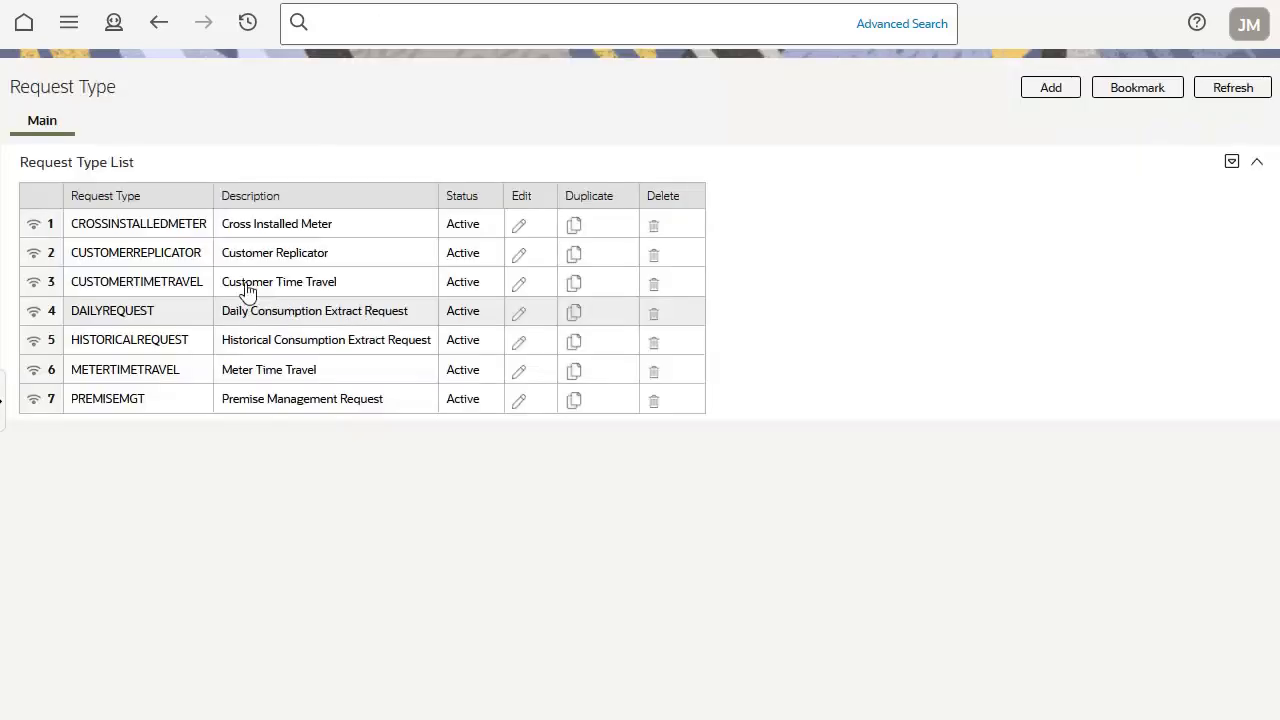
pyautogui.click(34, 222)
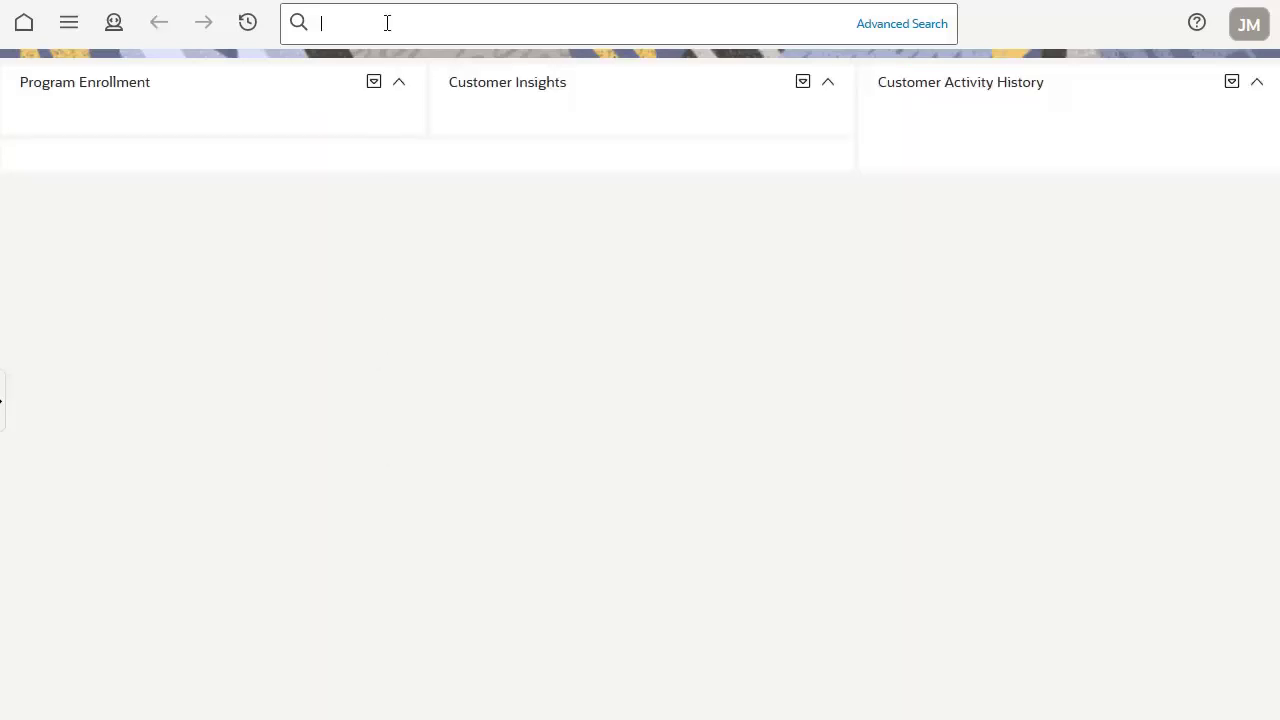
# Find the Action Method page and open the details of the CROSS-INSTALLED-METER action method.
pyautogui.write('/Action M')
pyautogui.click(360, 68)
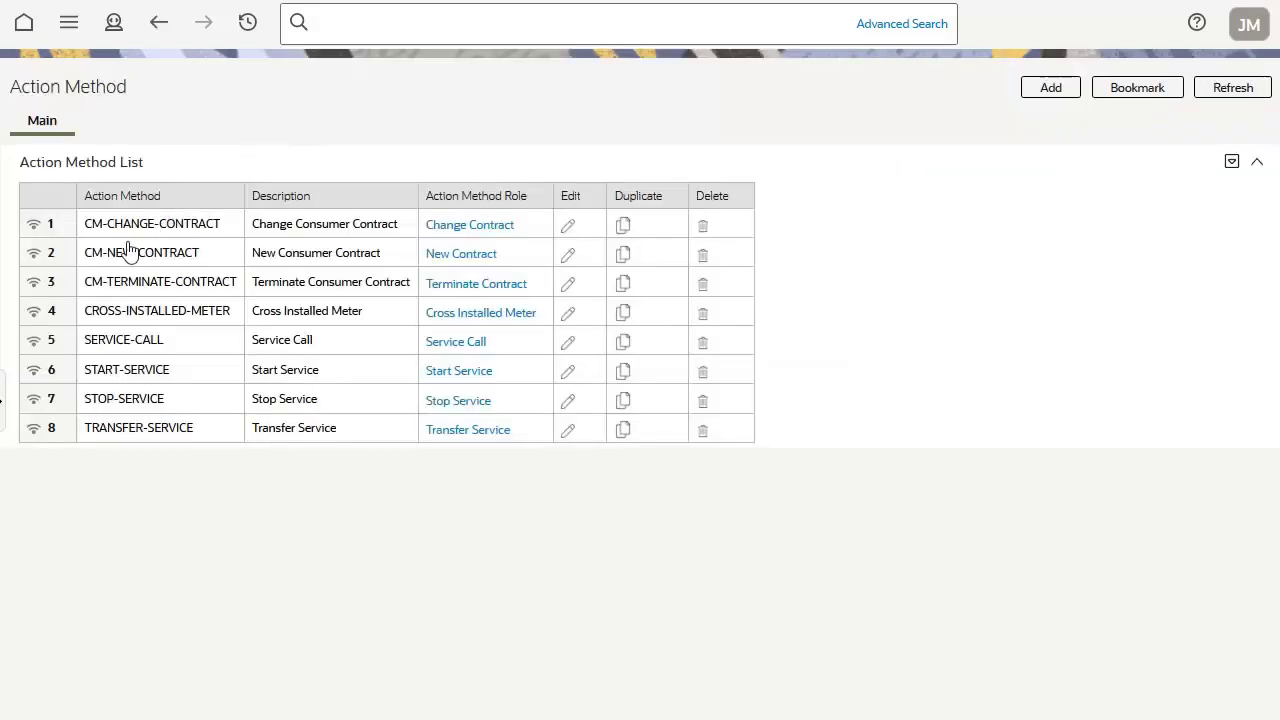
pyautogui.click(33, 315)
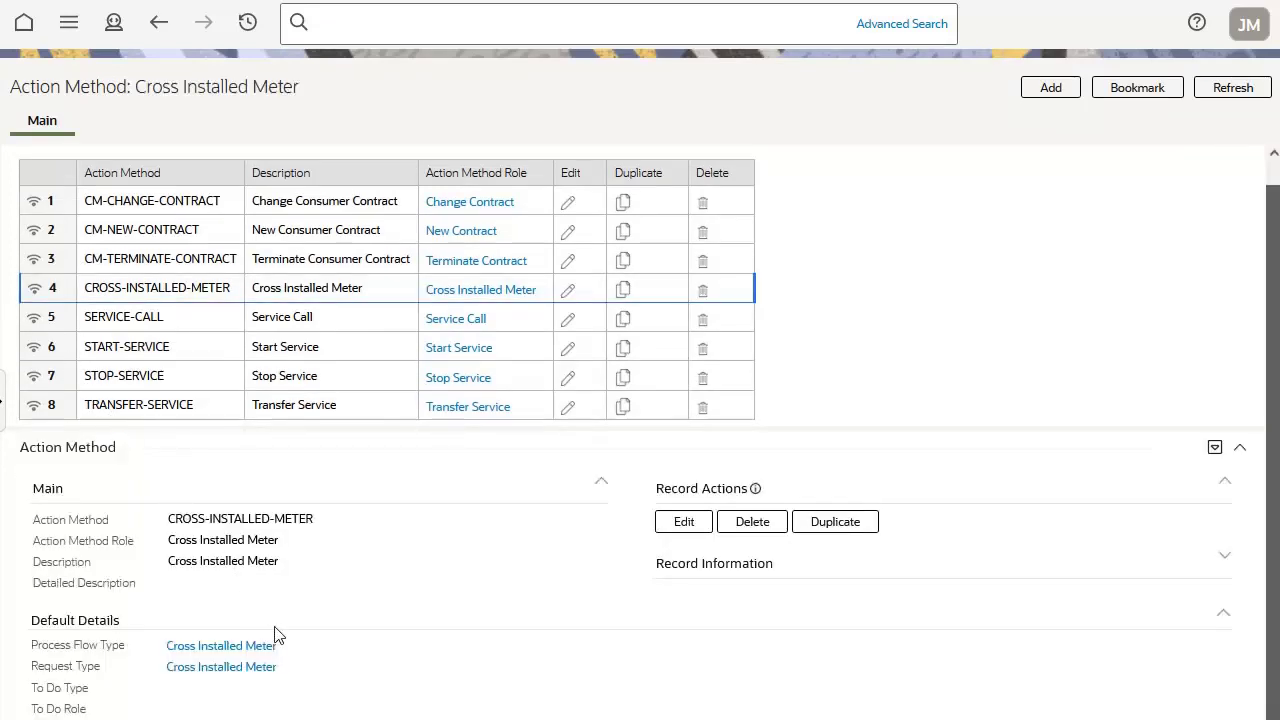